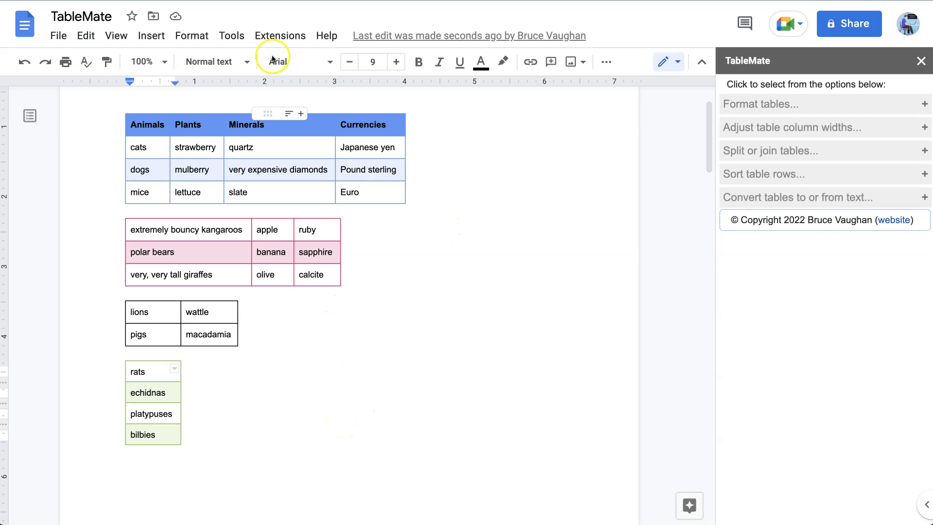
Open the Google Workspace Marketplace from the Extensions menu to get add-ons.
left_click(290, 36)
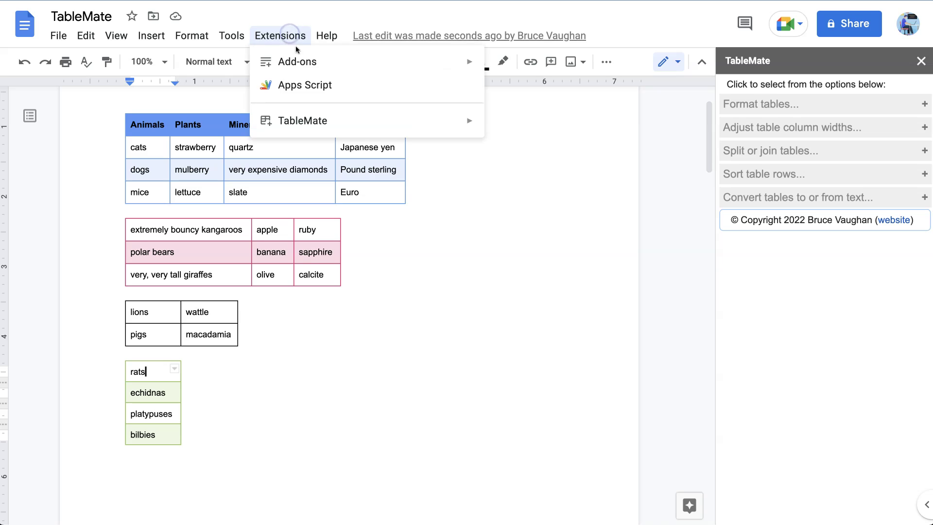
mouse_move(302, 62)
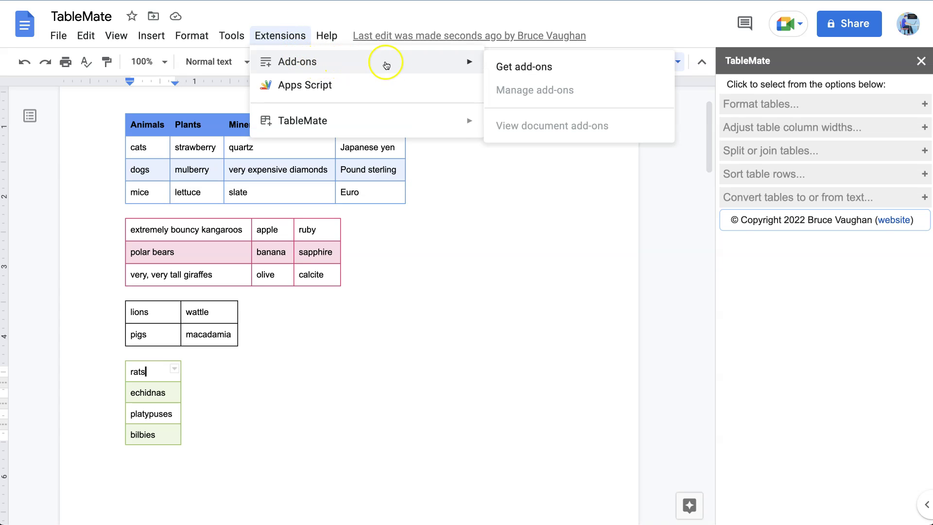
left_click(528, 67)
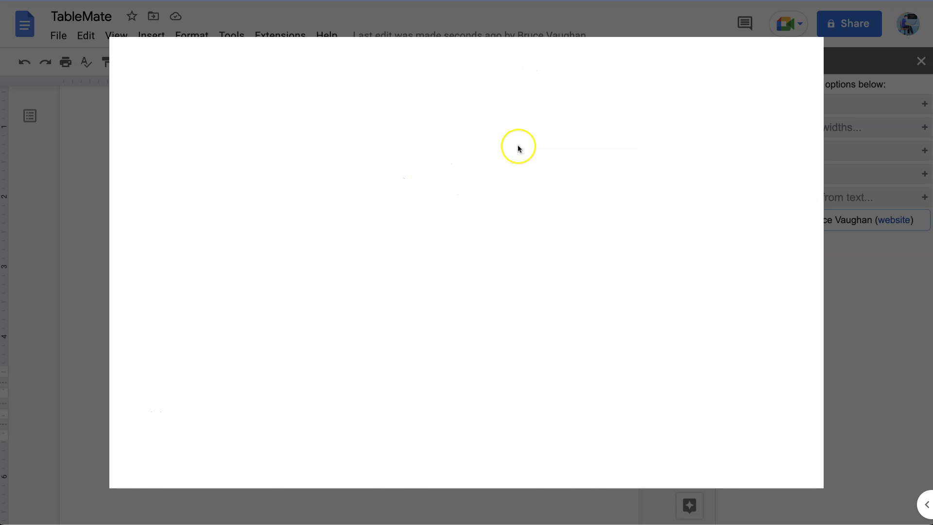
Search for 'tablema' and install the TableMate add-on.
left_click(521, 64)
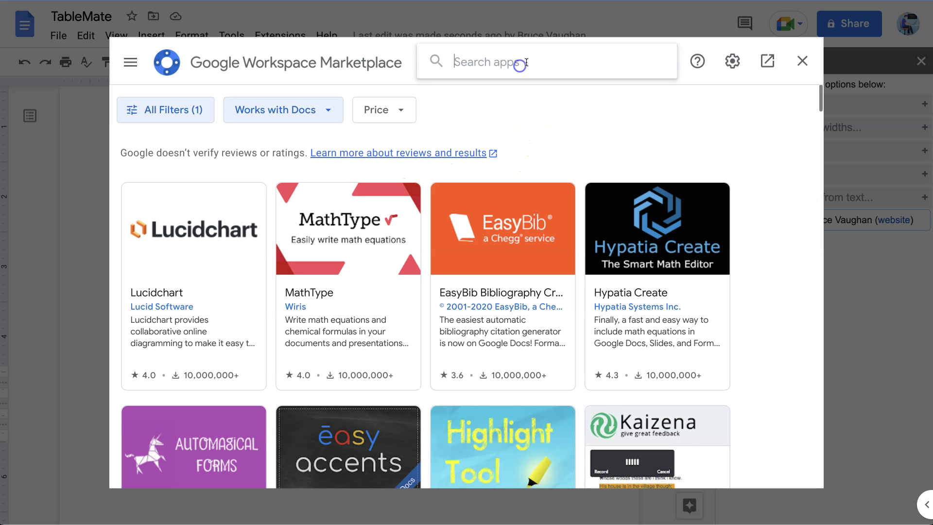
type("table")
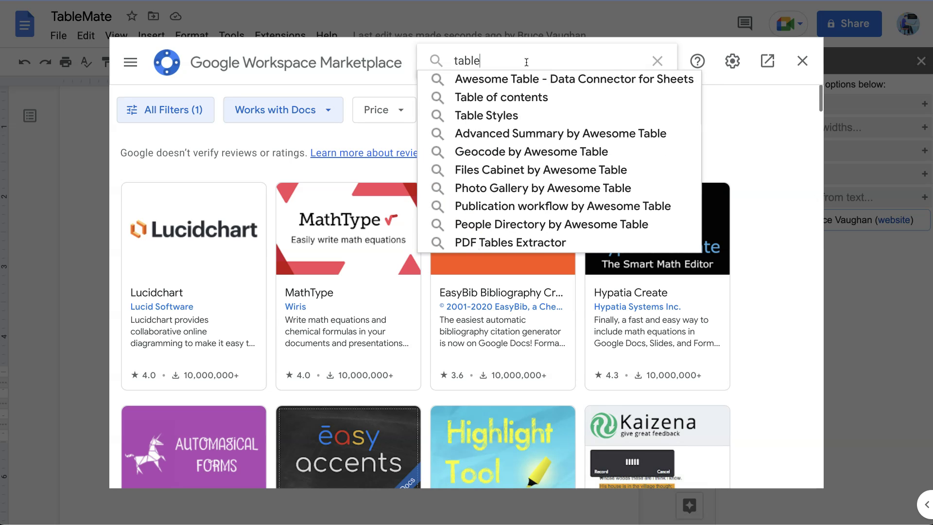
type("mate")
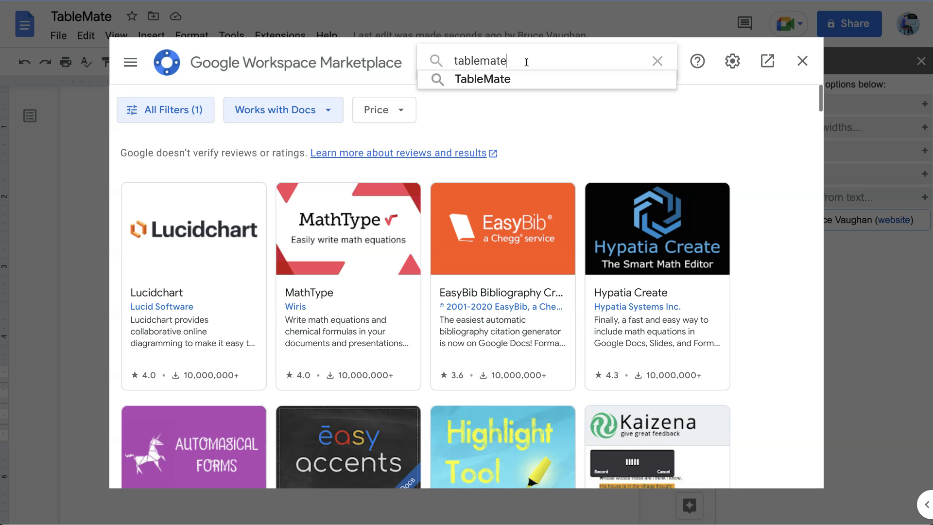
key("Return")
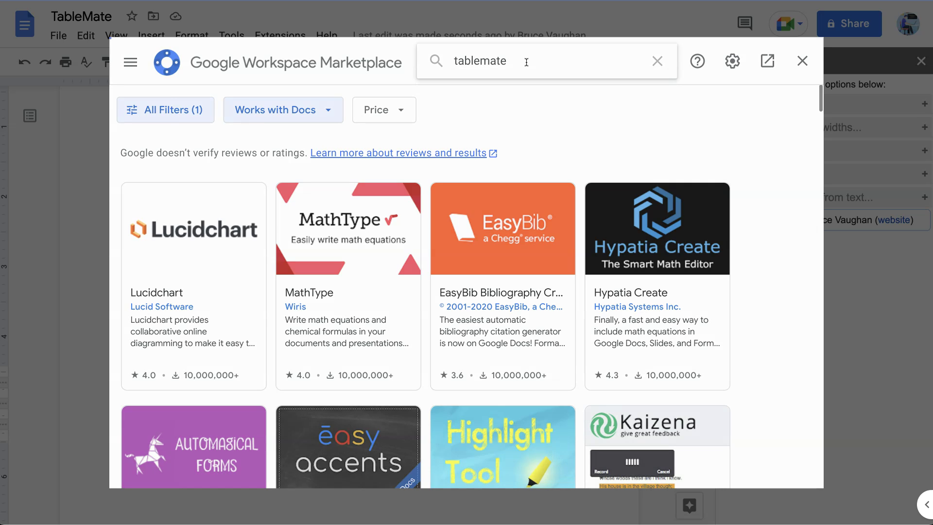
left_click(164, 266)
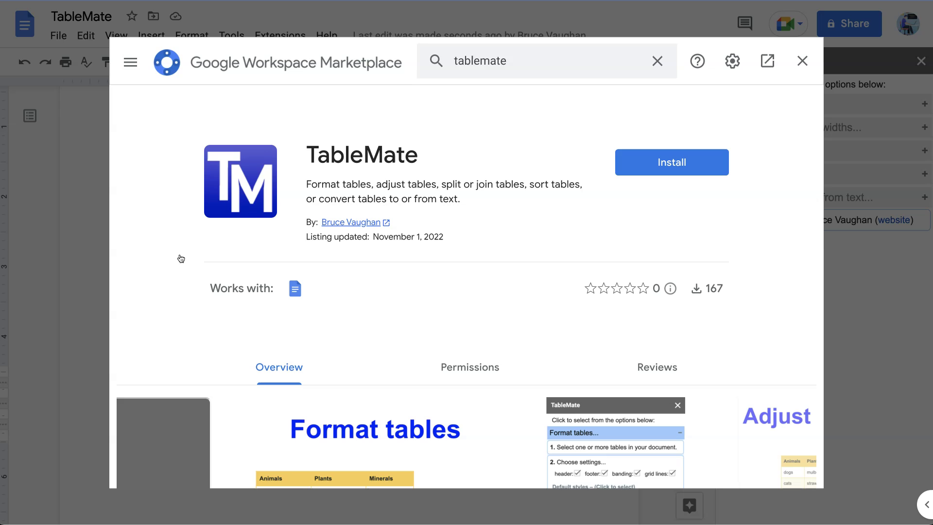
left_click(675, 163)
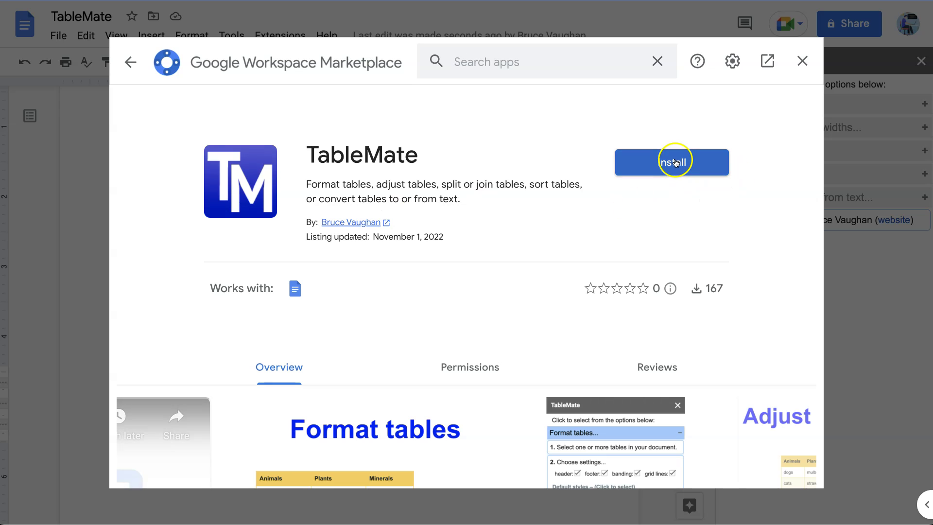
Close the Marketplace and launch TableMate from the Extensions menu.
left_click(802, 61)
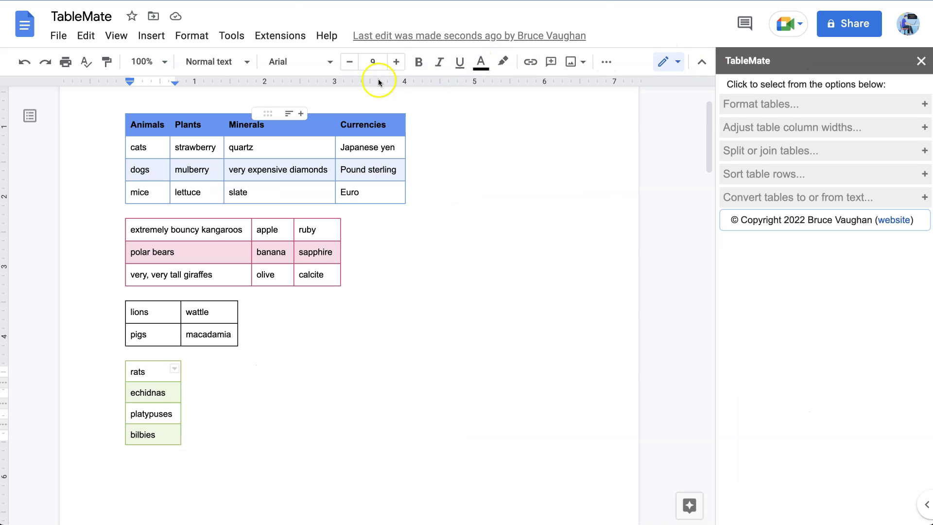
left_click(270, 37)
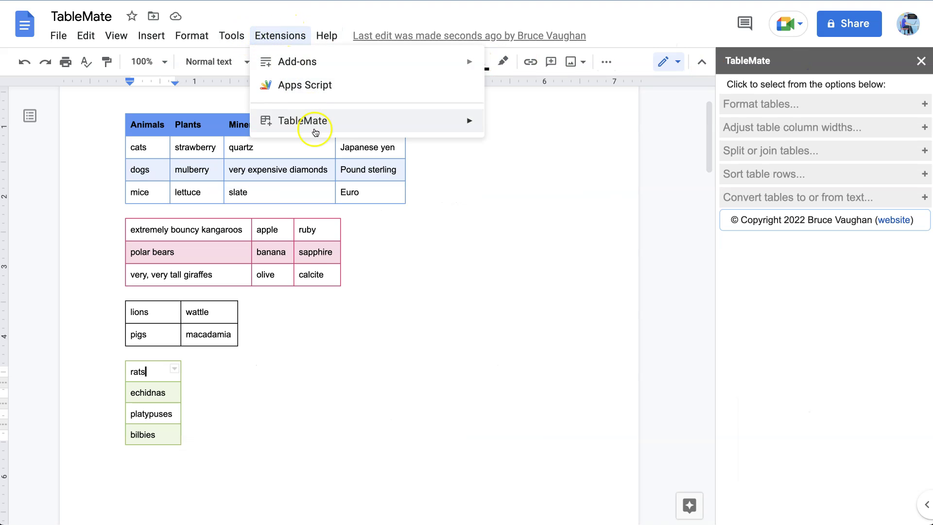
mouse_move(319, 124)
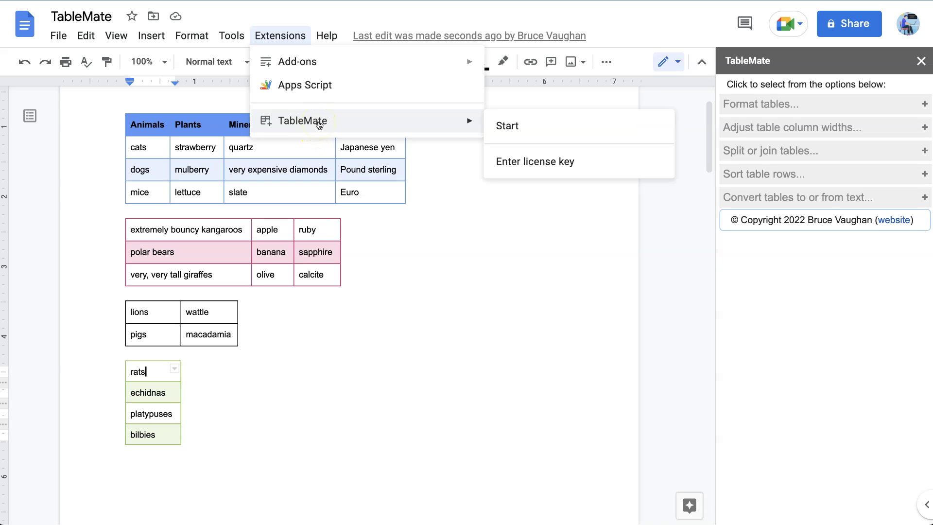
left_click(547, 127)
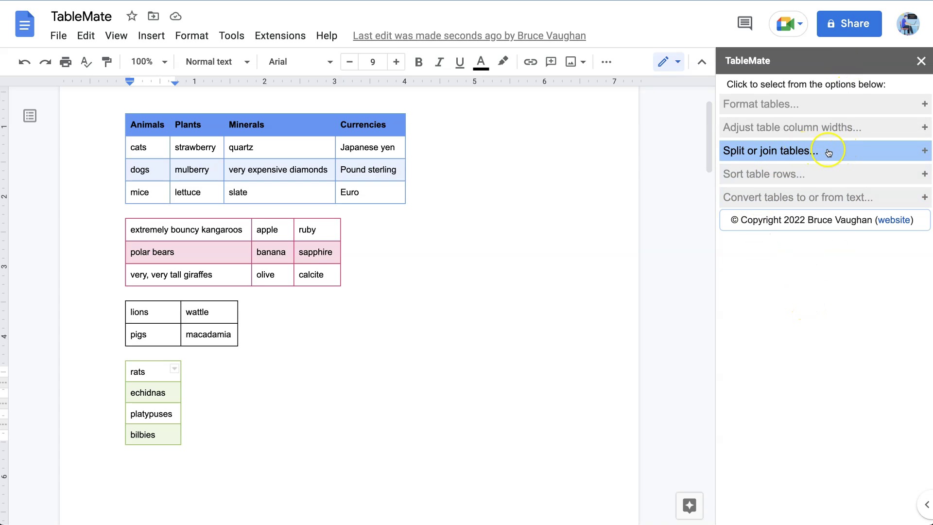
left_click(848, 152)
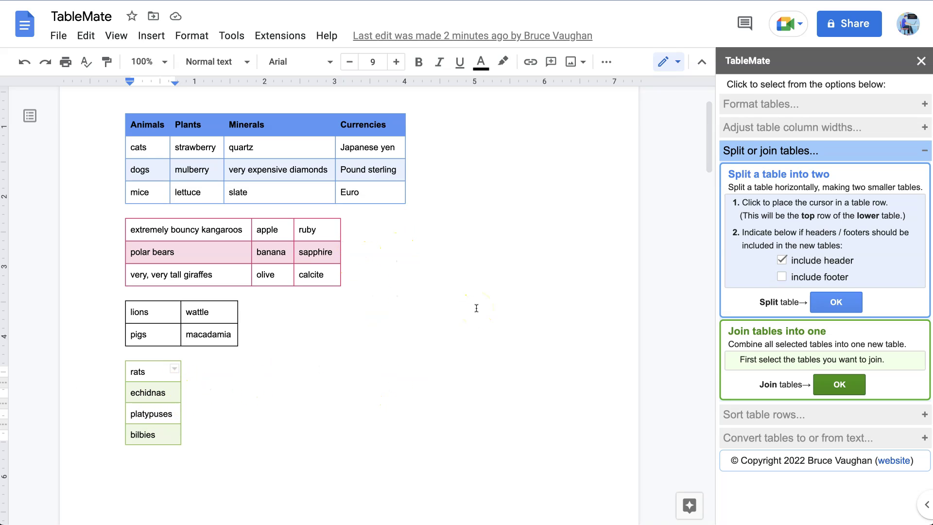
Select all four tables and join them with TableMate into one Animals/Plants/Minerals/Currencies table.
left_click(148, 127)
left_click_drag(145, 127, 496, 349)
left_click(452, 240)
left_click(845, 385)
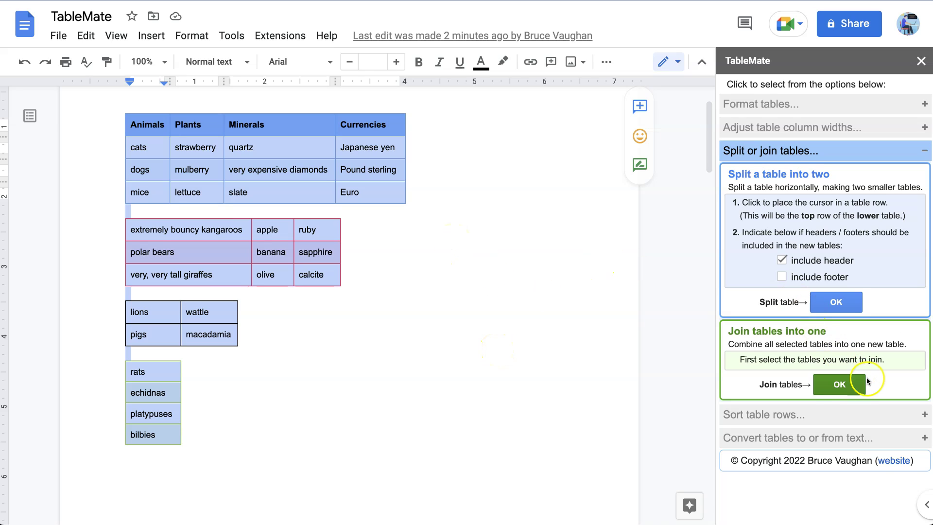
left_click(841, 388)
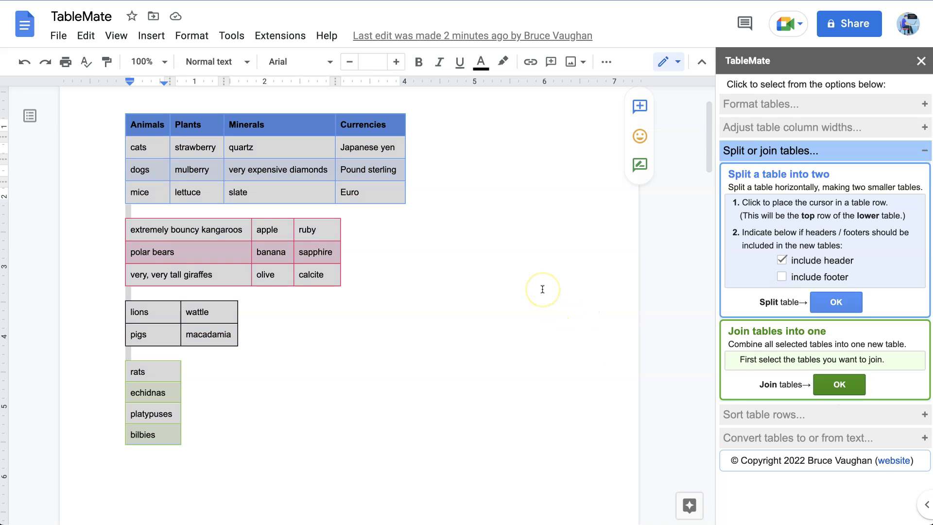
left_click(437, 433)
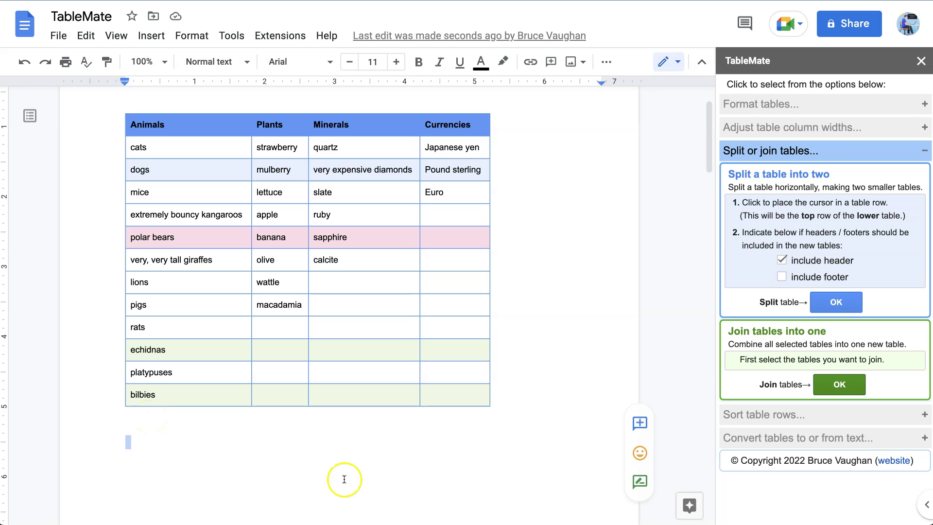
Apply TableMate's blue banded style with a coloured header row to the joined table.
left_click(208, 126)
left_click(778, 105)
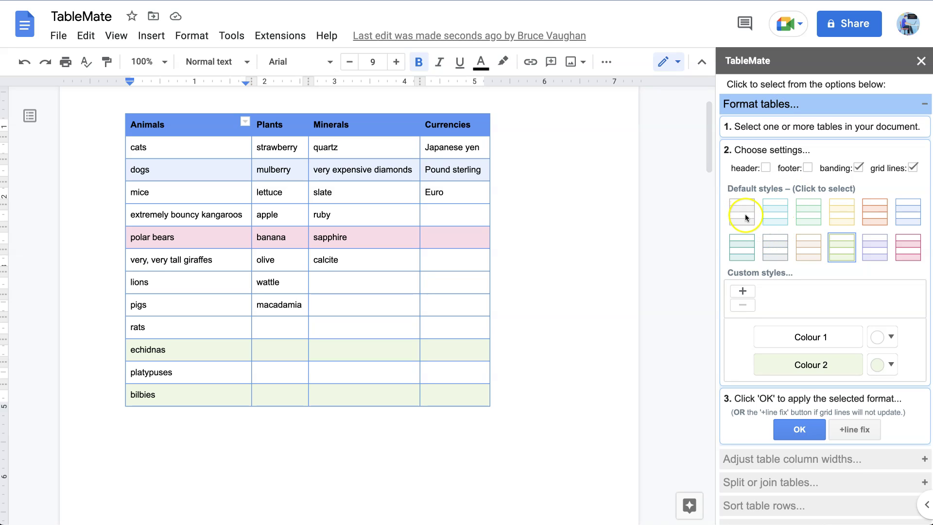
left_click(908, 214)
left_click(798, 430)
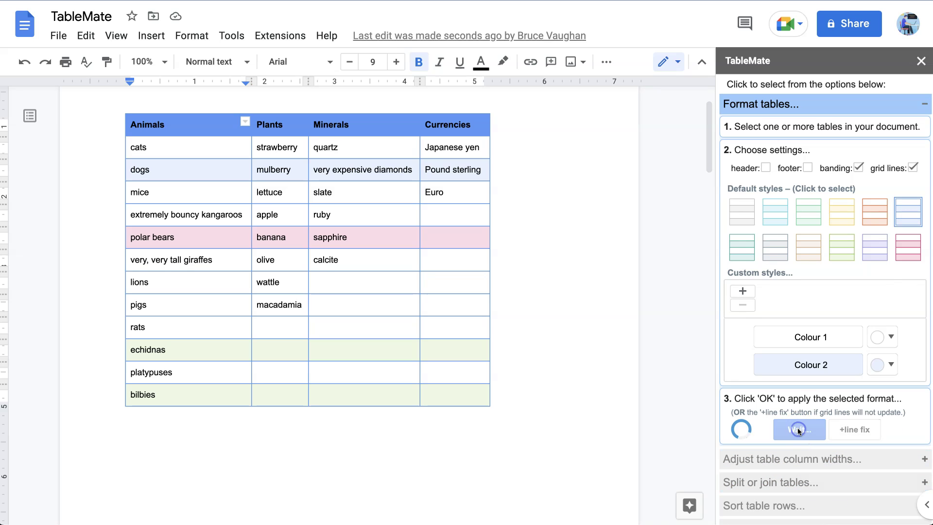
left_click(766, 167)
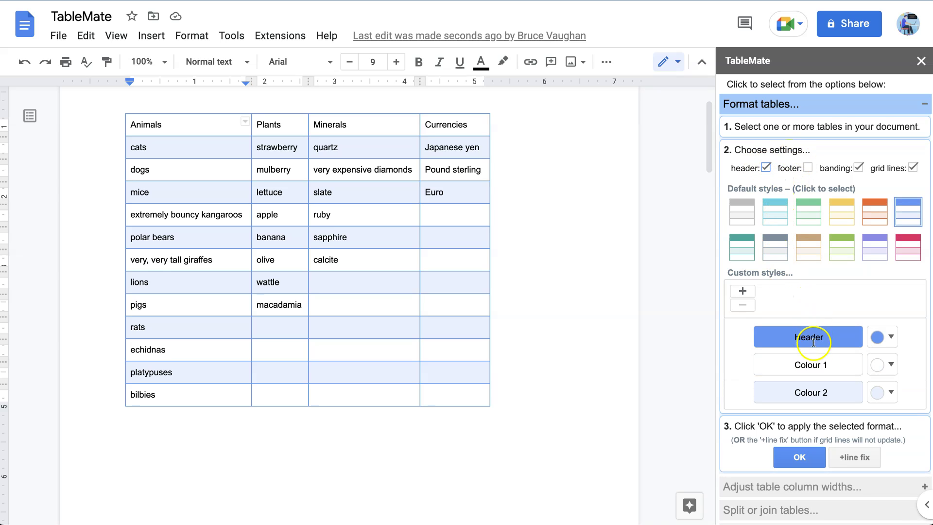
left_click(799, 457)
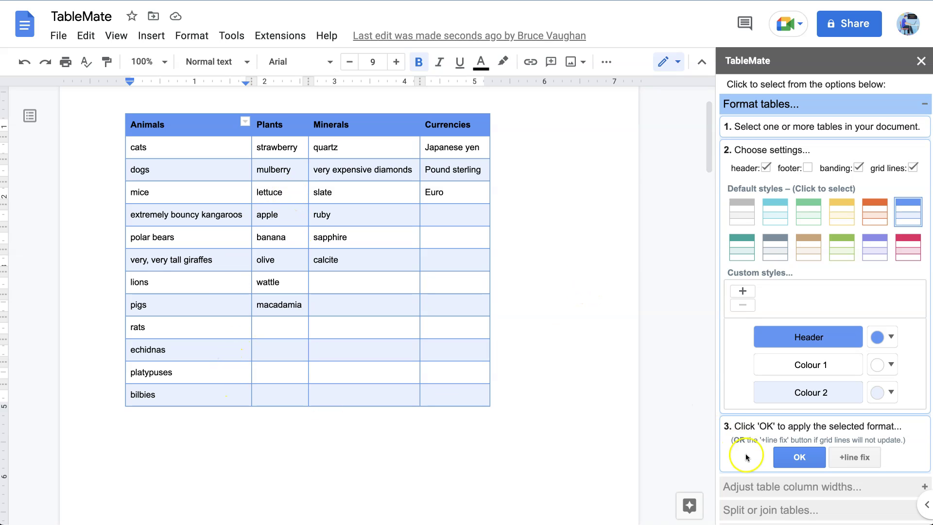
left_click(825, 509)
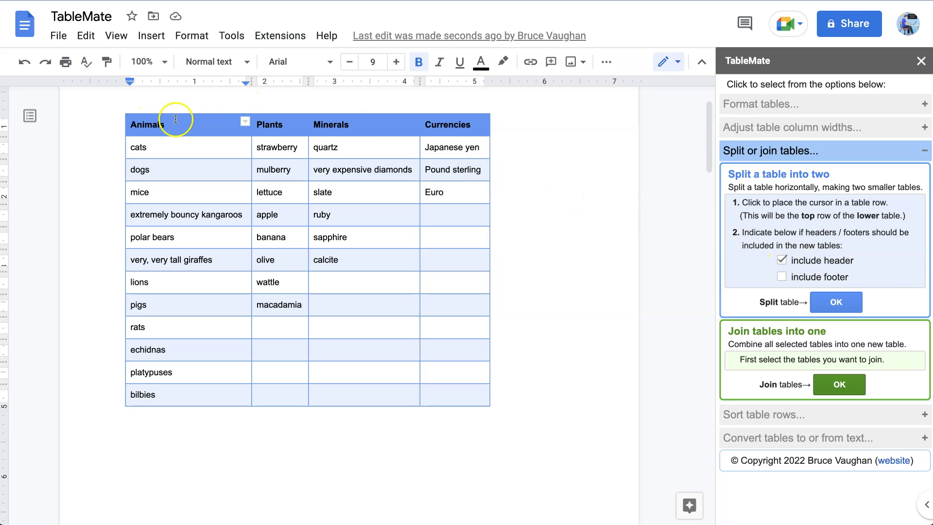
Split the table above the kangaroos row, repeating the header.
left_click(175, 215)
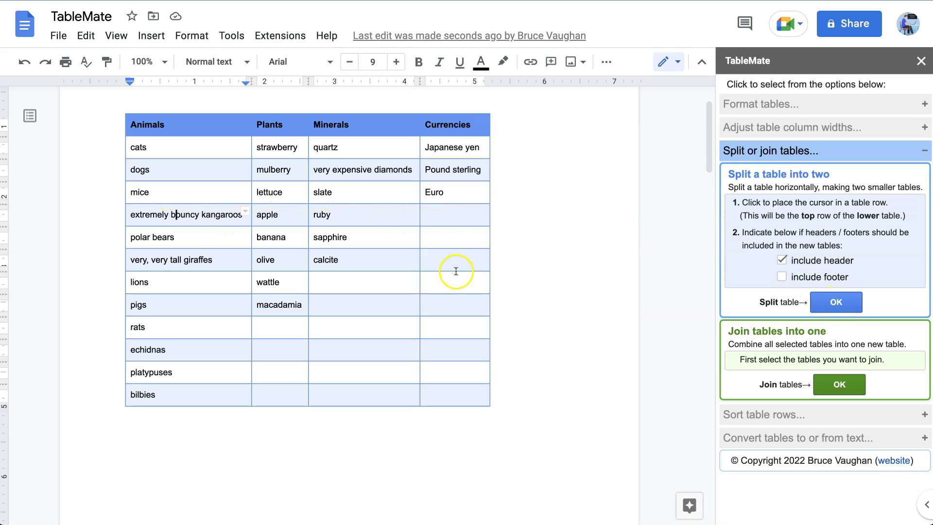
left_click(179, 212)
left_click(182, 214)
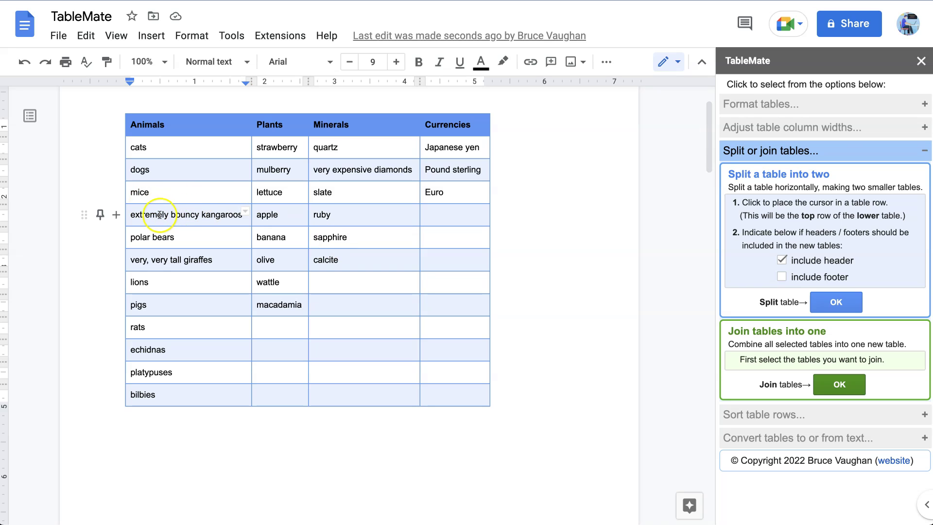
left_click_drag(141, 215, 442, 208)
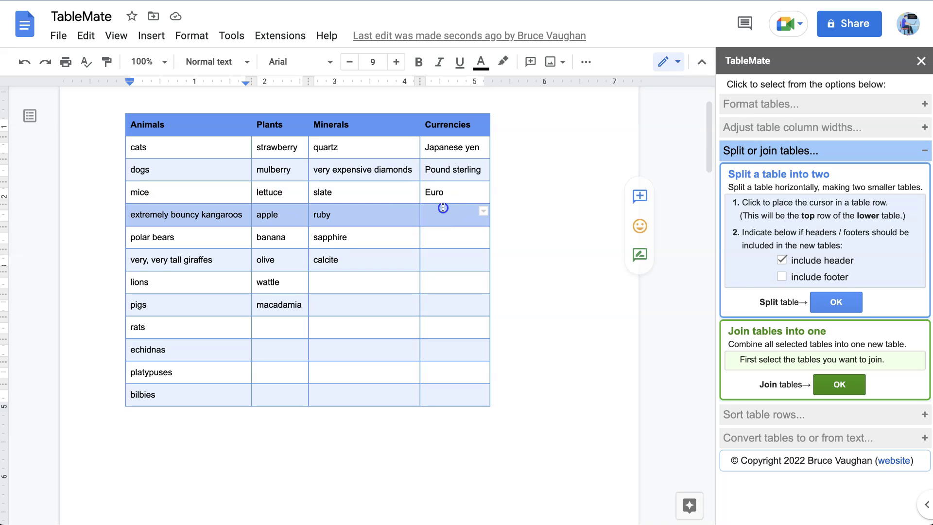
left_click(157, 214)
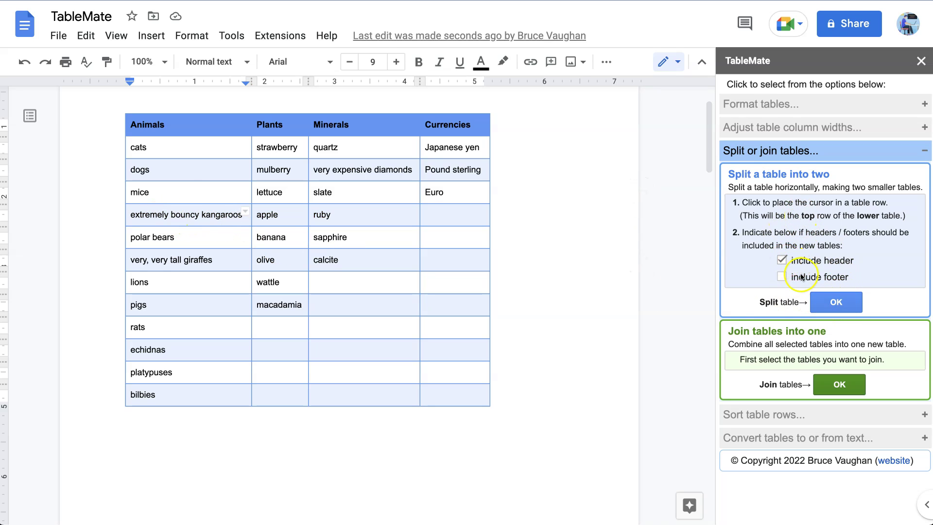
left_click(836, 302)
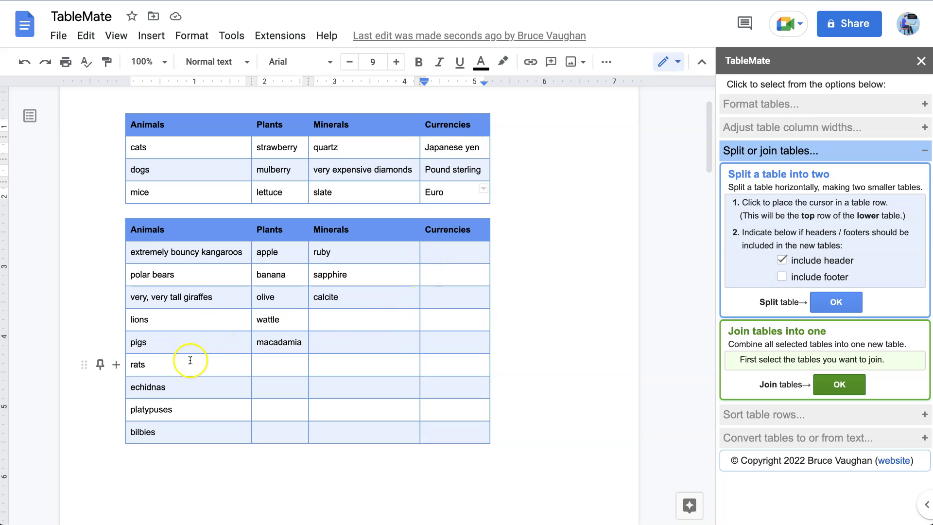
Split the table again above the lions row and the echidnas row.
left_click(196, 319)
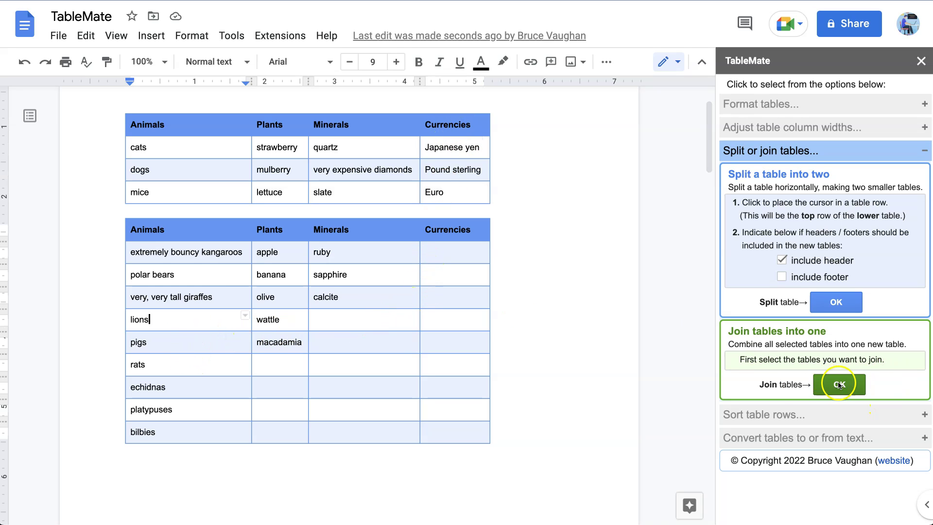
left_click(838, 304)
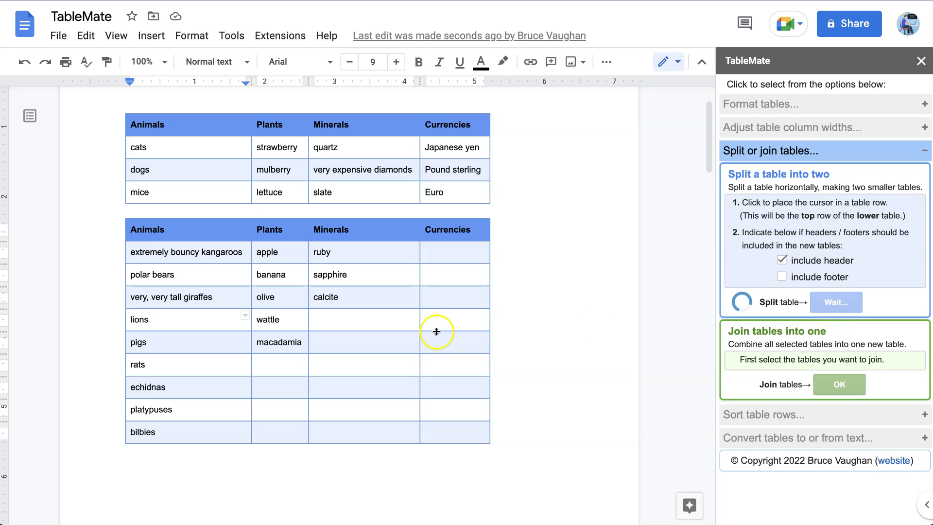
left_click(175, 424)
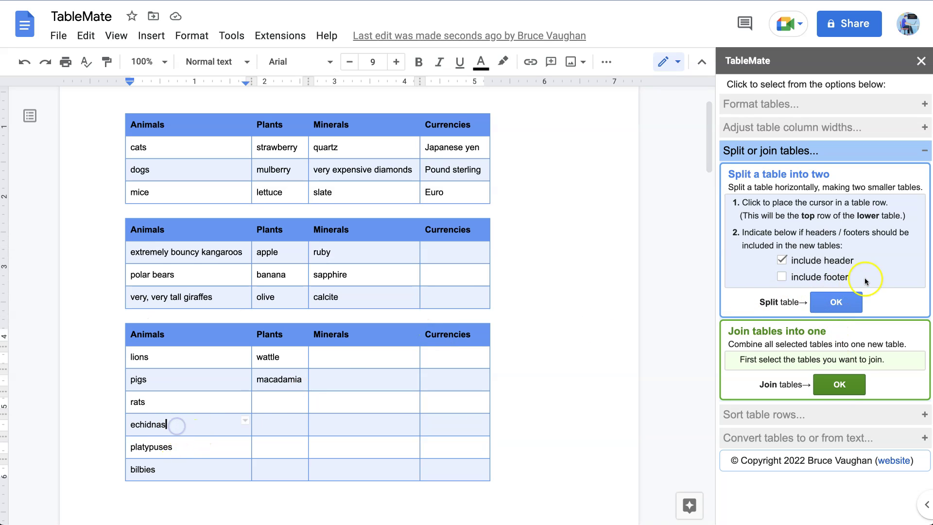
left_click(831, 303)
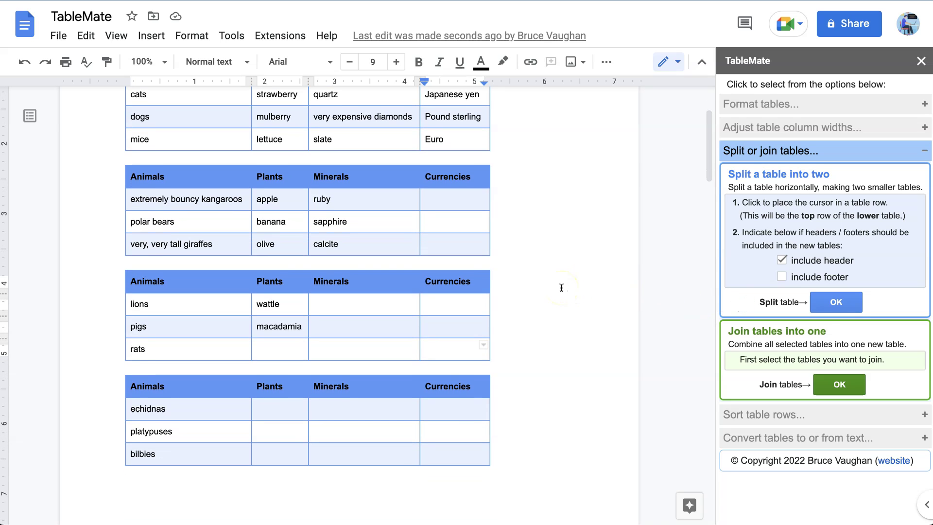
scroll(561, 287, "up", 1)
scroll(561, 287, "down", 3)
scroll(561, 287, "up", 3)
scroll(561, 288, "down", 1)
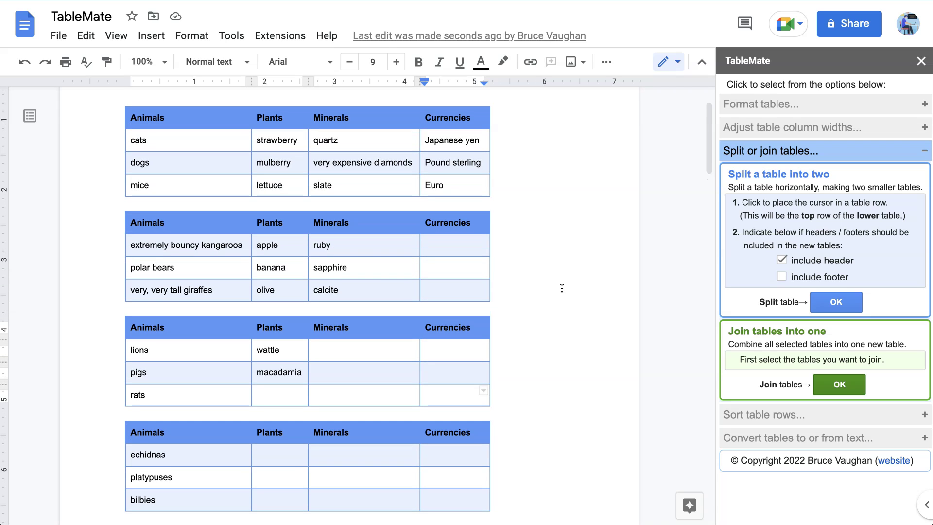